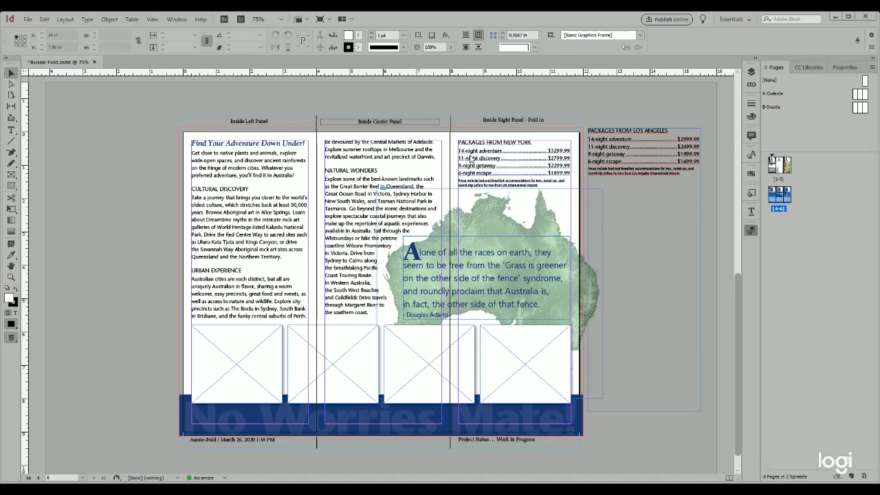
Step: Save the document and place the cave, clownfish, koala and opera house photos into the four empty image frames
{"action": "key", "text": "ctrl+z"}
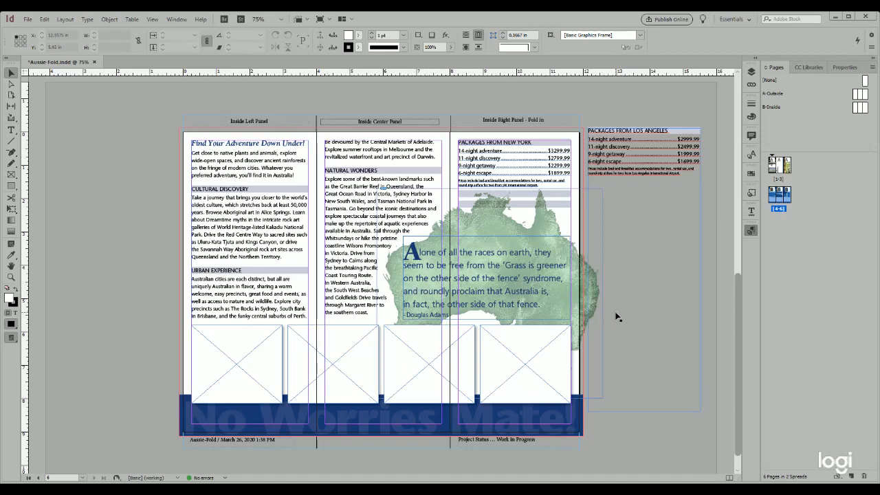
{"action": "key", "text": "ctrl+s"}
{"action": "left_click", "coordinate": [28, 20]}
{"action": "left_click", "coordinate": [646, 374]}
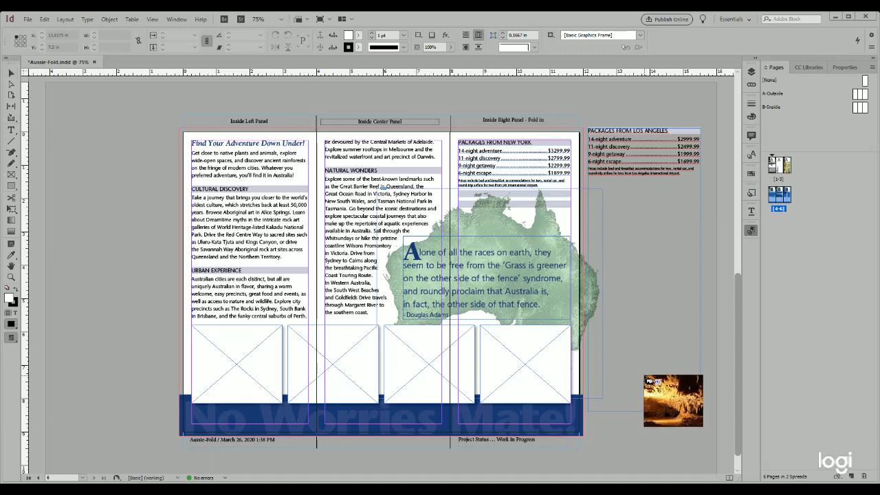
{"action": "left_click_drag", "start_coordinate": [649, 380], "coordinate": [212, 349]}
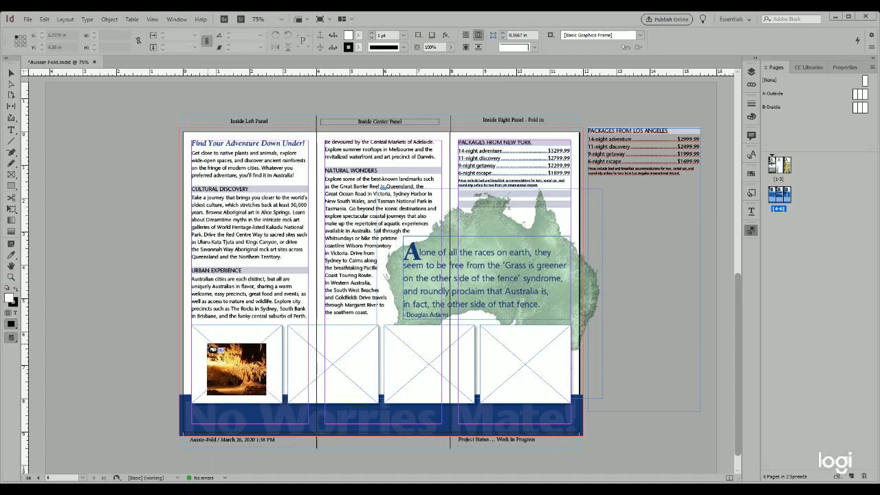
{"action": "left_click_drag", "start_coordinate": [212, 349], "coordinate": [207, 346]}
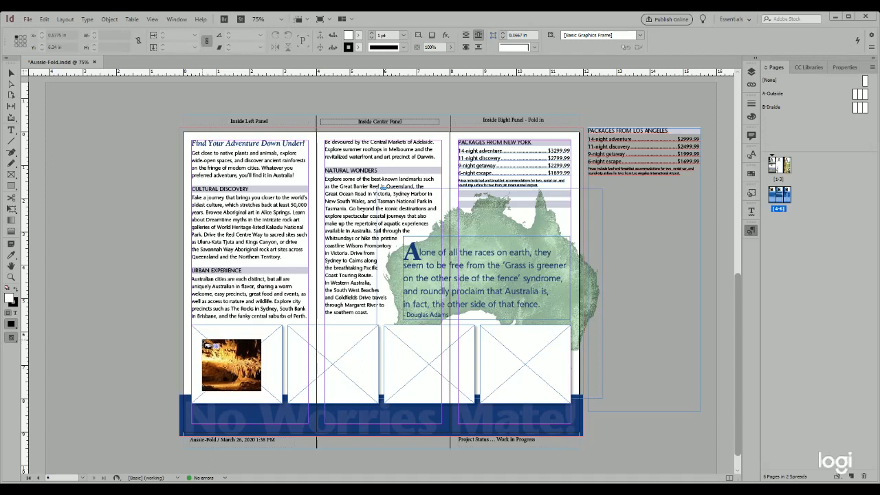
{"action": "left_click", "coordinate": [206, 345]}
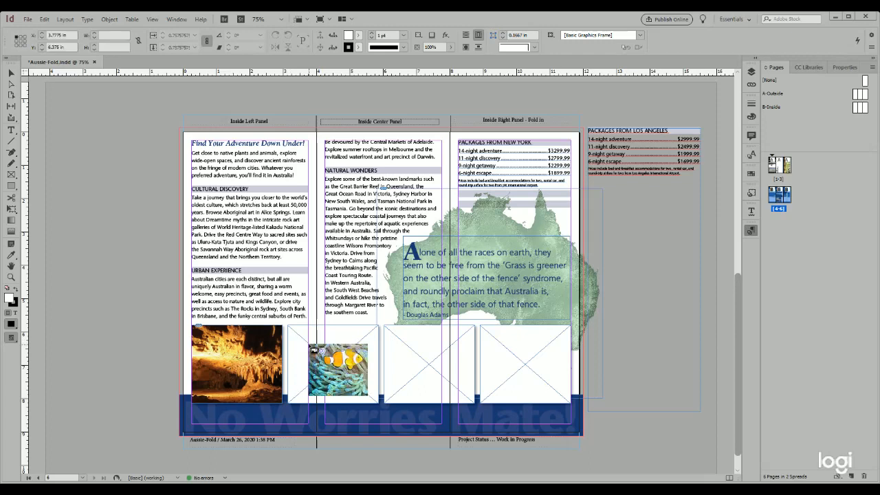
{"action": "left_click", "coordinate": [368, 352]}
{"action": "left_click", "coordinate": [408, 350]}
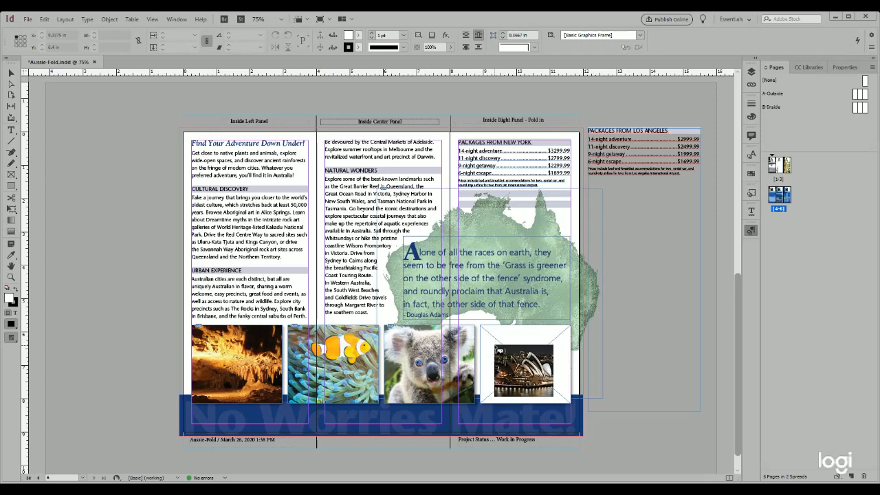
{"action": "left_click", "coordinate": [492, 347]}
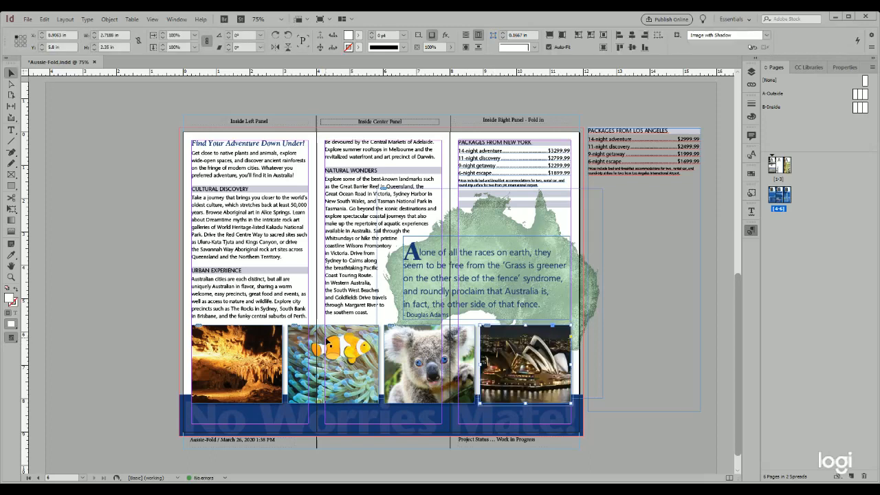
Step: Generate a live caption beneath the cave photo
{"action": "left_click", "coordinate": [236, 363]}
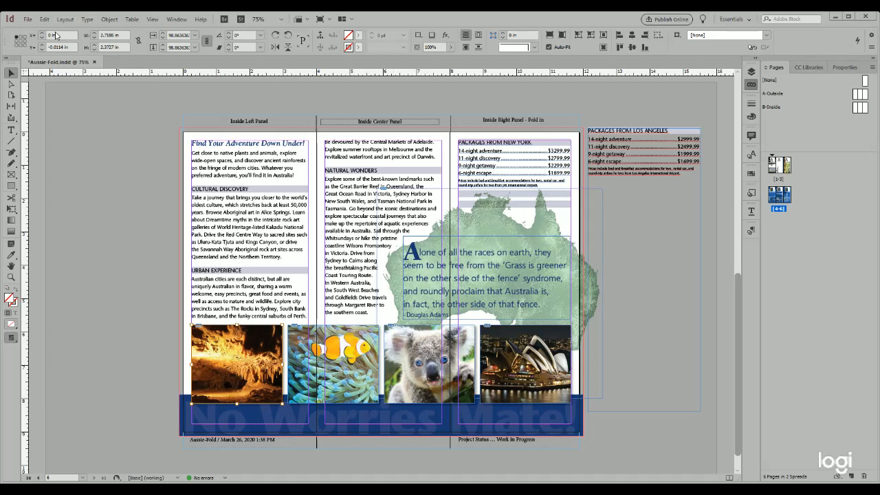
{"action": "left_click", "coordinate": [110, 19]}
{"action": "left_click", "coordinate": [113, 21]}
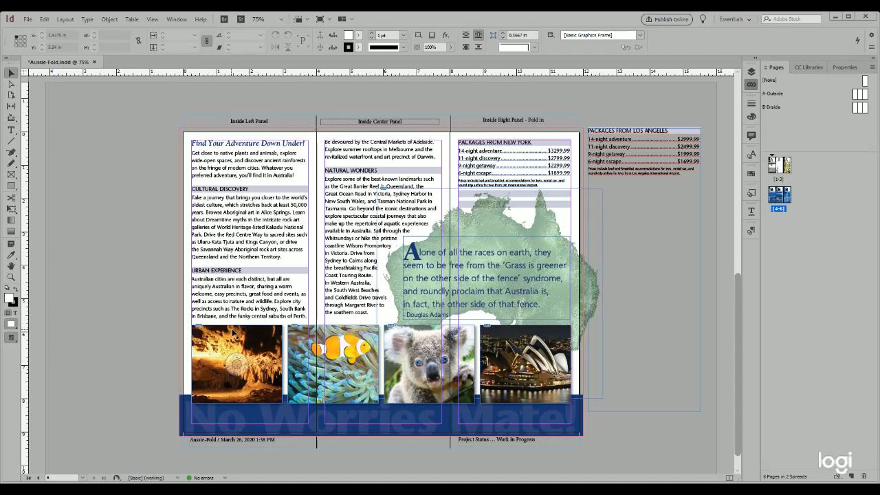
{"action": "left_click", "coordinate": [236, 330]}
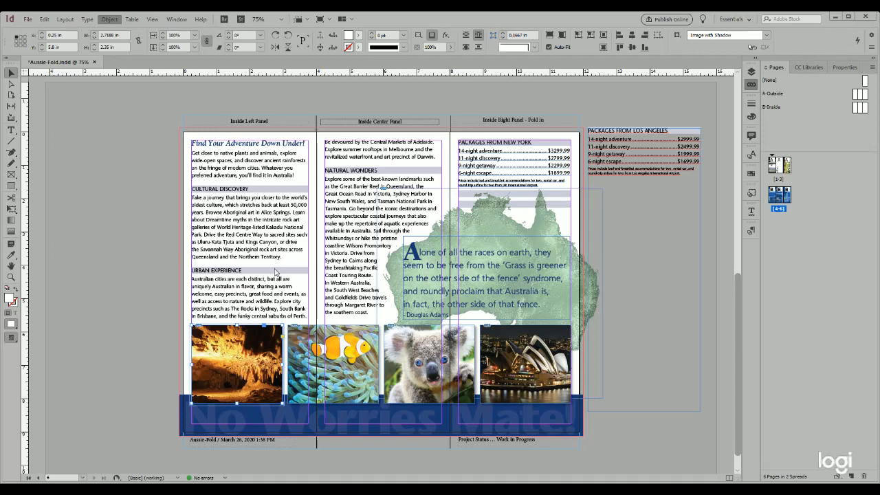
{"action": "key", "text": "ctrl+alt+shift+c"}
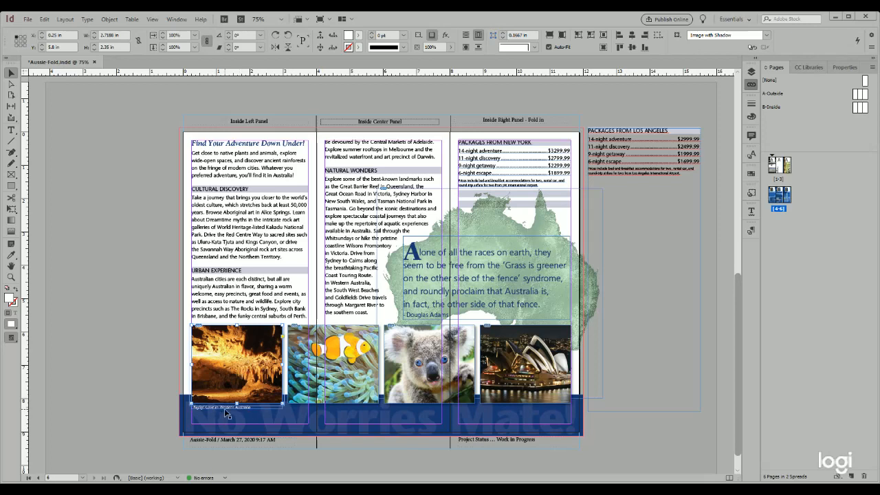
Step: Generate live captions beneath the clownfish, koala and opera house photos
{"action": "left_click", "coordinate": [337, 331]}
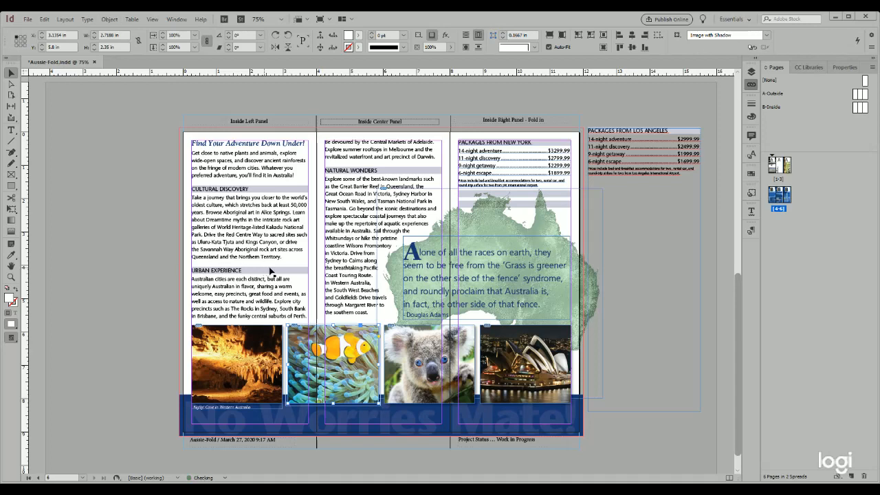
{"action": "left_click", "coordinate": [428, 328]}
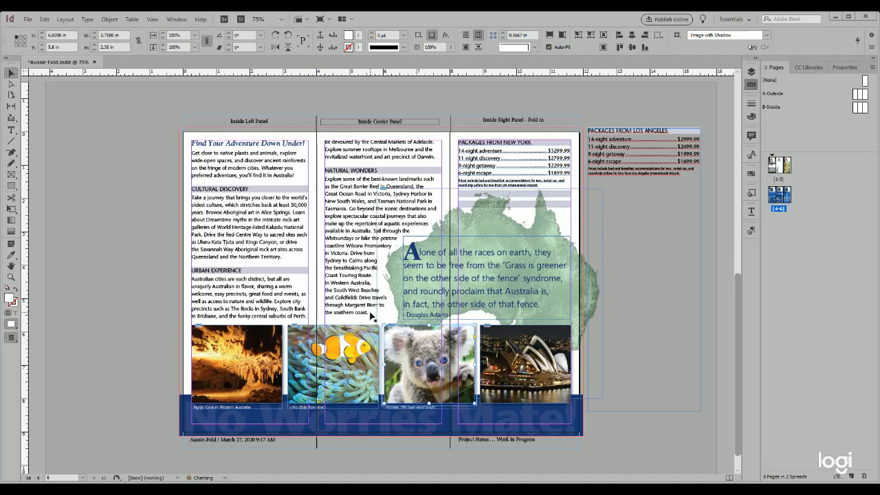
{"action": "left_click", "coordinate": [513, 327]}
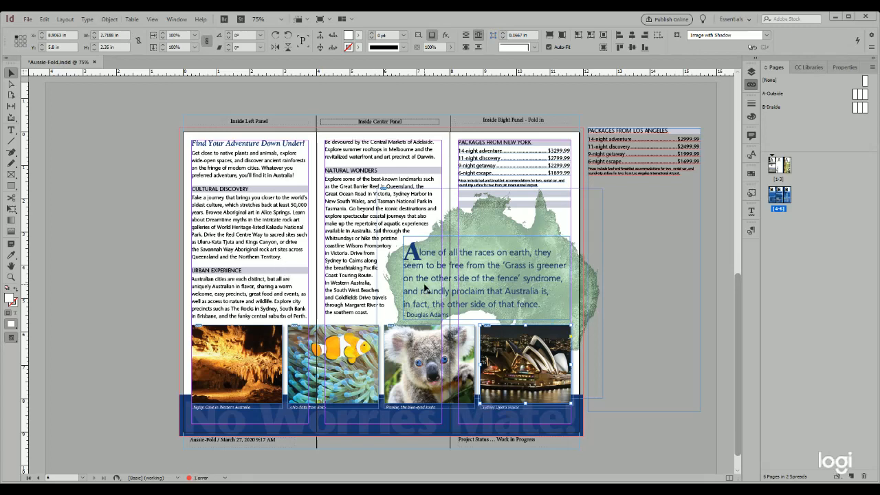
Step: Select the grouped clownfish photo and caption, and load the aerial reef photo for placement
{"action": "key", "text": "ctrl+equal"}
{"action": "key", "text": "ctrl+equal"}
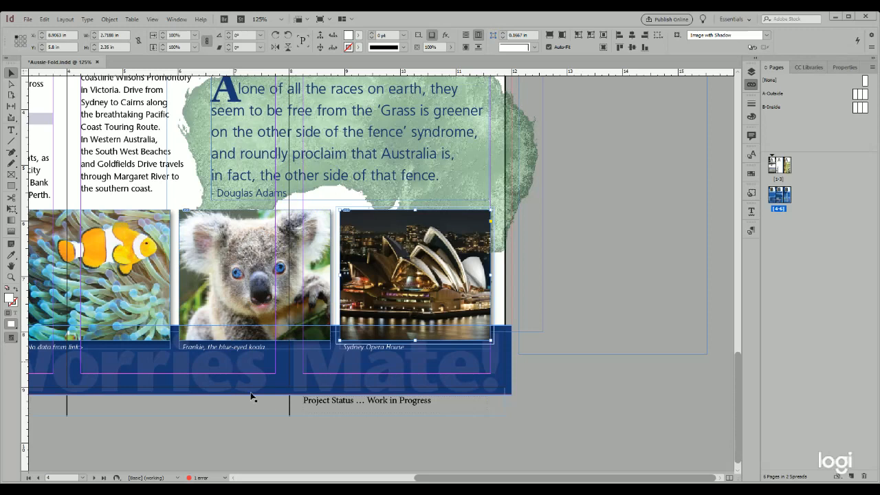
{"action": "left_click_drag", "start_coordinate": [430, 477], "coordinate": [315, 460]}
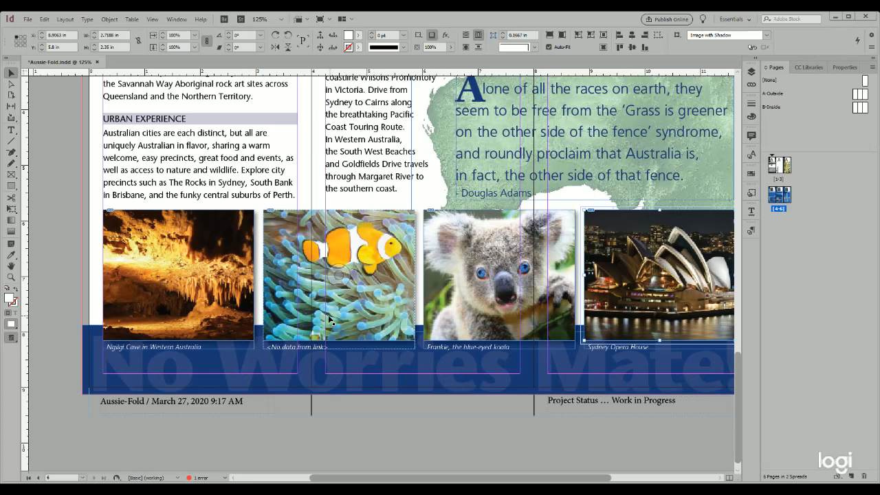
{"action": "left_click", "coordinate": [345, 214]}
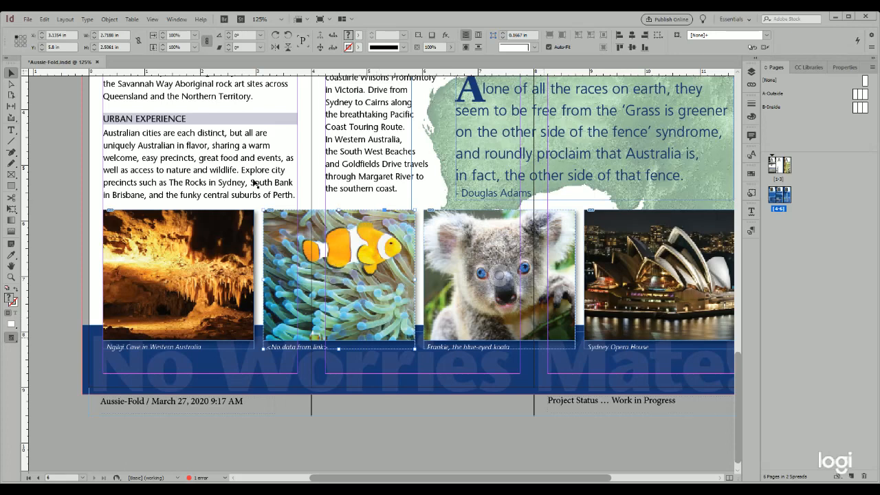
{"action": "key", "text": "alt"}
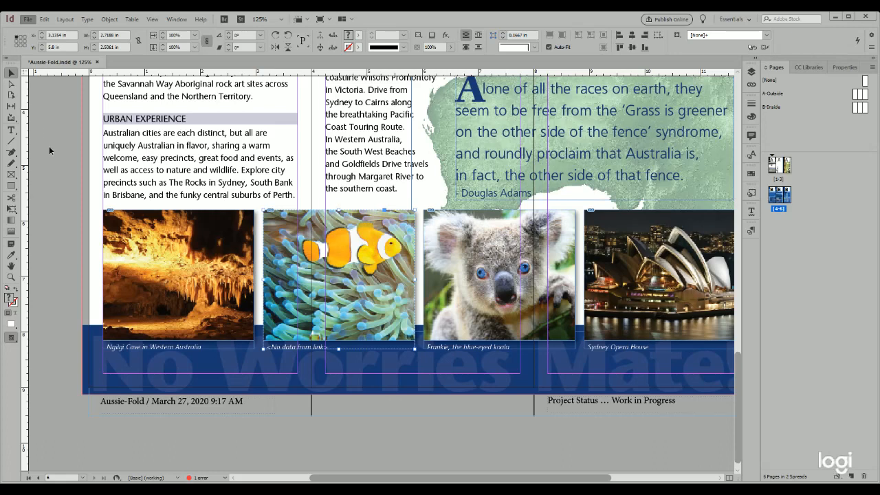
{"action": "key", "text": "alt"}
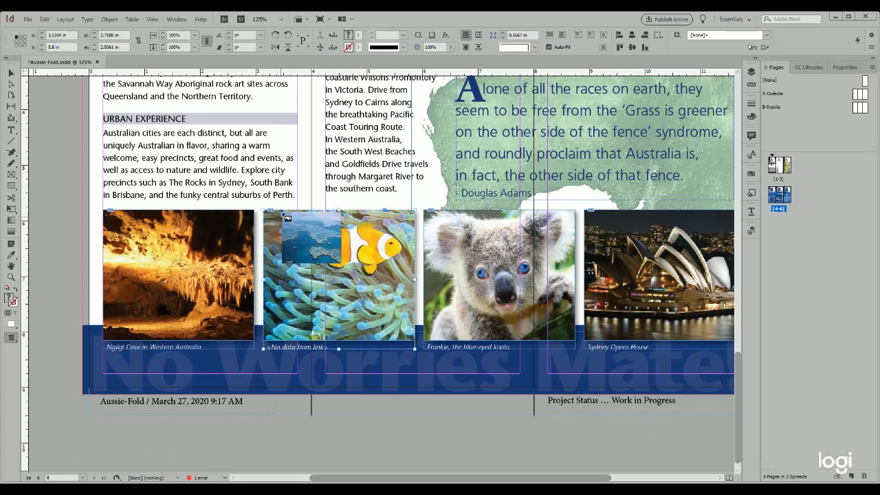
Step: Try to place the aerial reef photo into the clownfish photo's frame, undoing each placement
{"action": "left_click", "coordinate": [282, 210]}
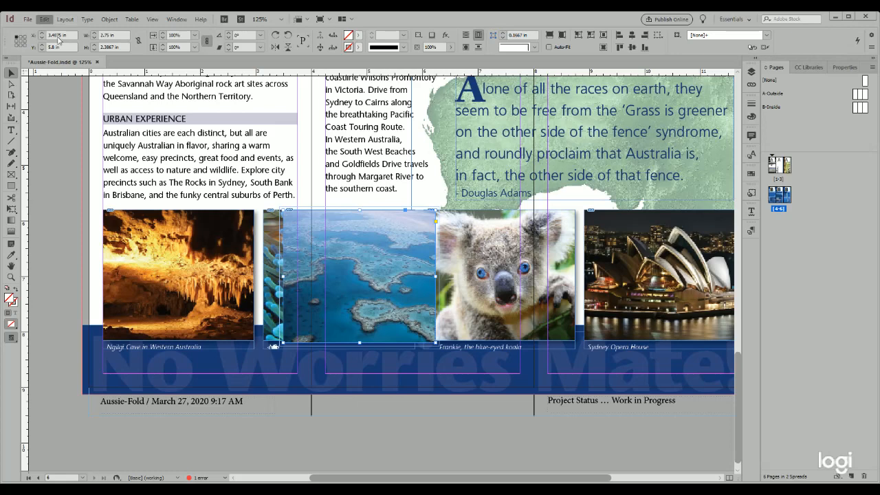
{"action": "key", "text": "ctrl+z"}
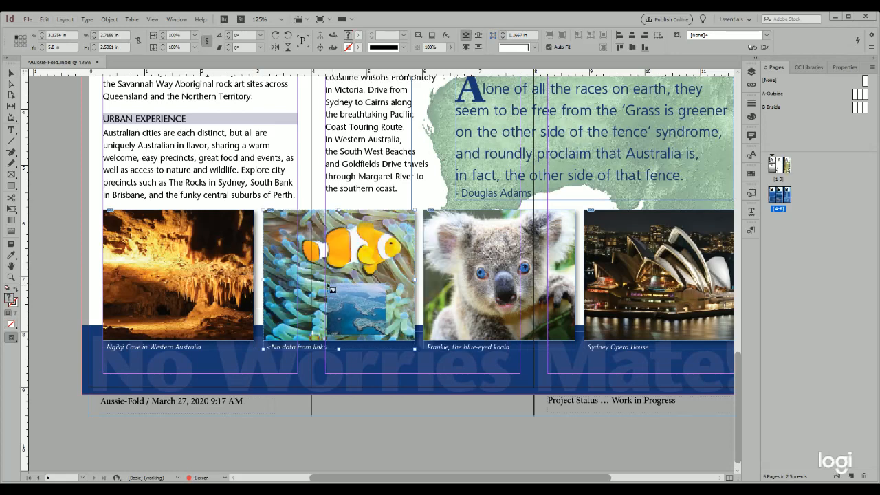
{"action": "key", "text": "Escape"}
{"action": "key", "text": "ctrl+shift+z"}
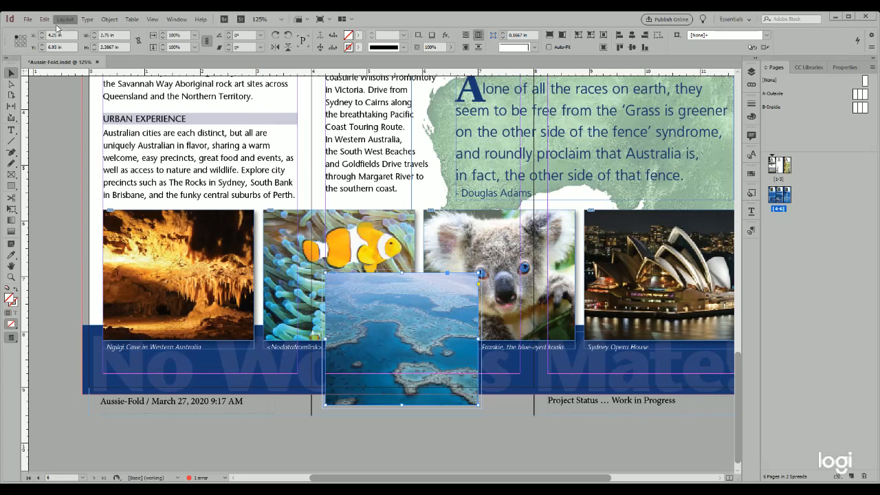
{"action": "key", "text": "ctrl+z"}
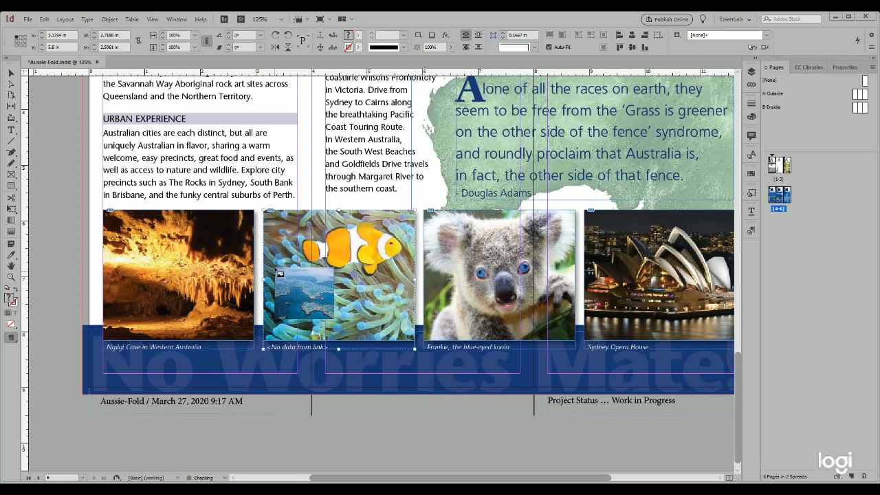
{"action": "left_click_drag", "start_coordinate": [299, 279], "coordinate": [295, 211]}
{"action": "key", "text": "ctrl+z"}
{"action": "key", "text": "ctrl+z"}
{"action": "key", "text": "ctrl+z"}
{"action": "key", "text": "ctrl+z"}
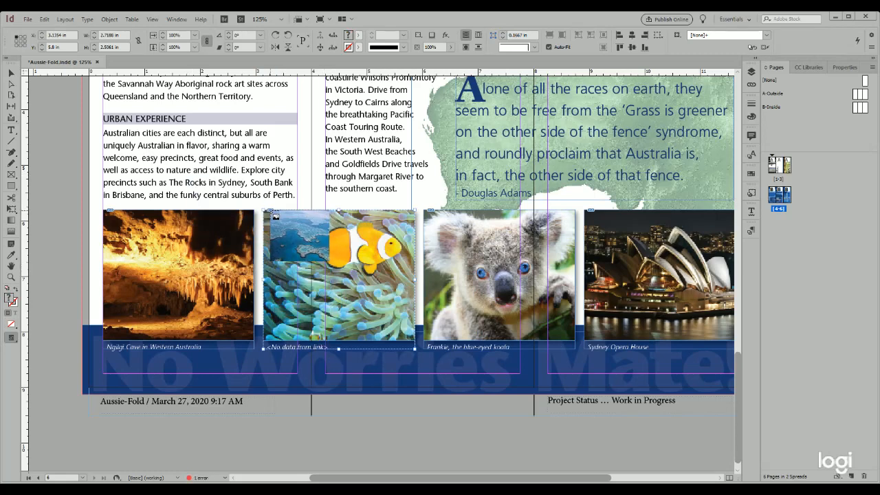
{"action": "left_click", "coordinate": [270, 211]}
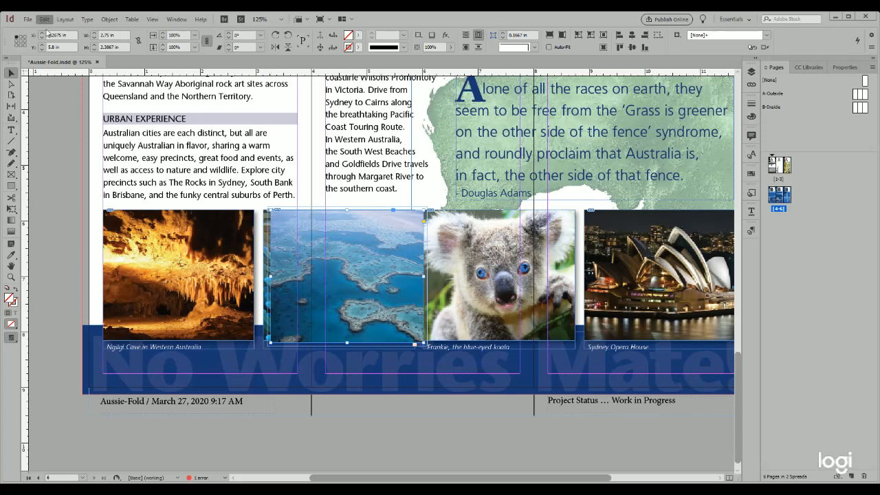
{"action": "key", "text": "ctrl+z"}
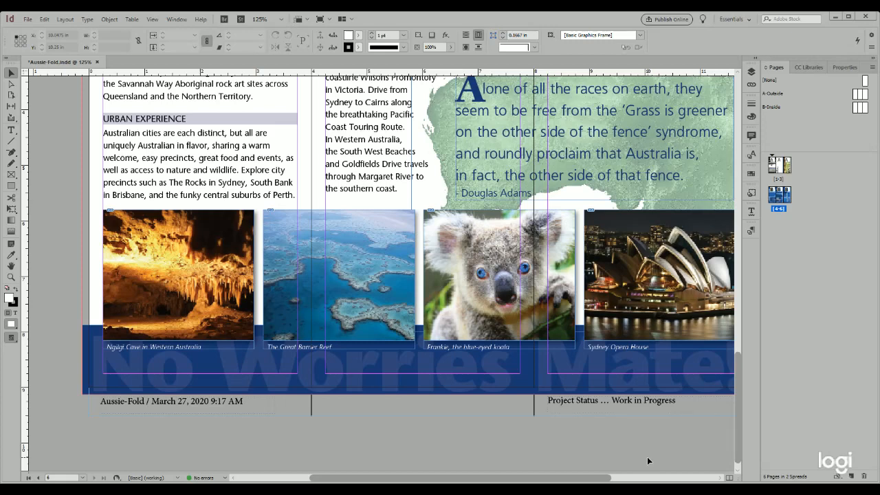
Step: Select the Packages from Los Angeles text frame on the pasteboard and save the document
{"action": "key", "text": "ctrl+minus"}
{"action": "key", "text": "ctrl+minus"}
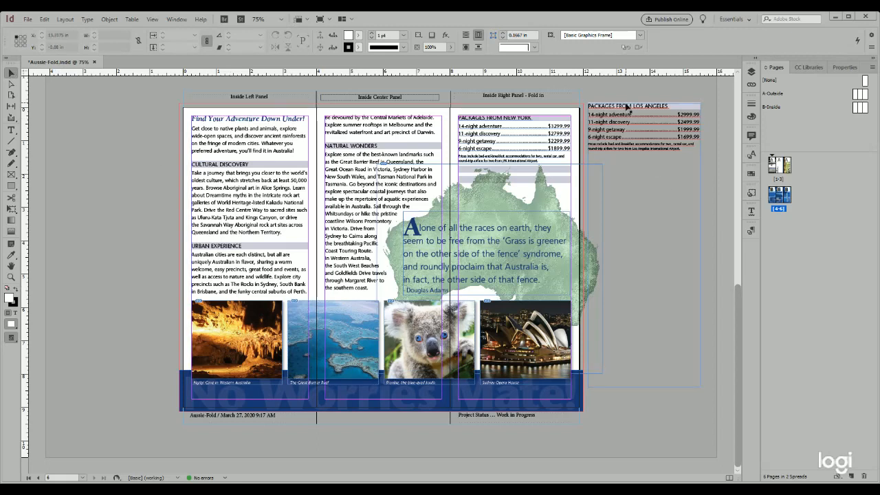
{"action": "left_click", "coordinate": [675, 107]}
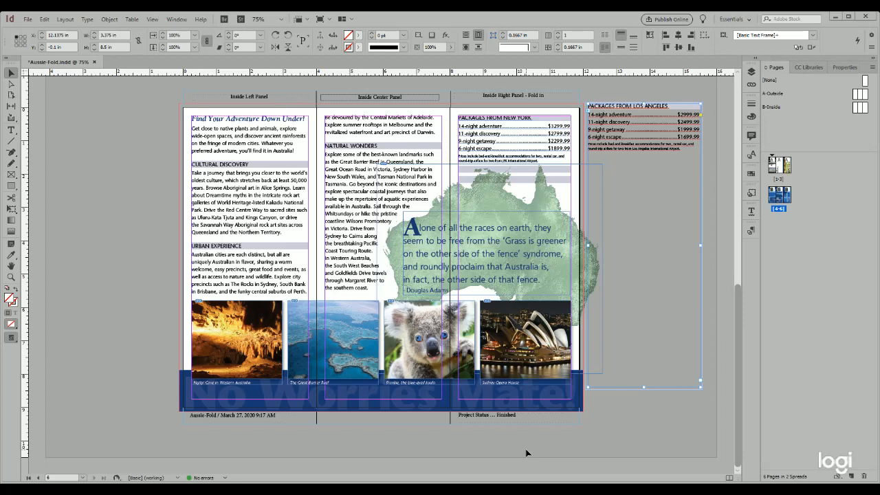
{"action": "key", "text": "ctrl+s"}
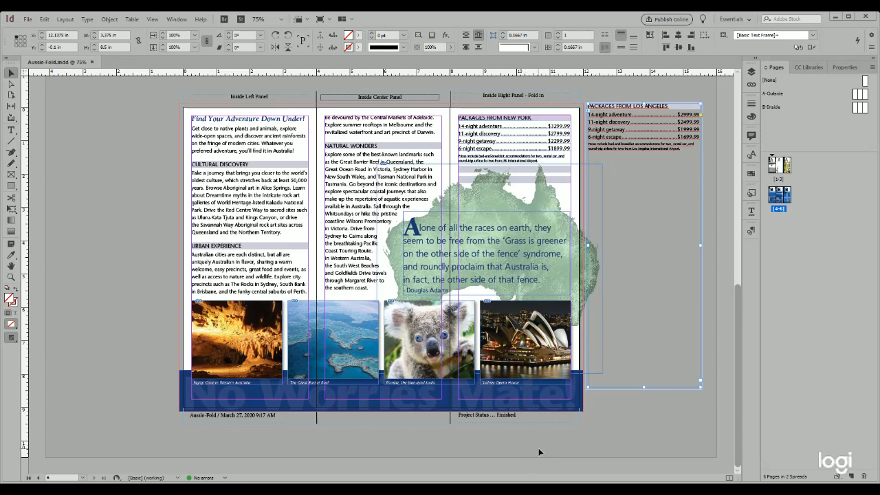